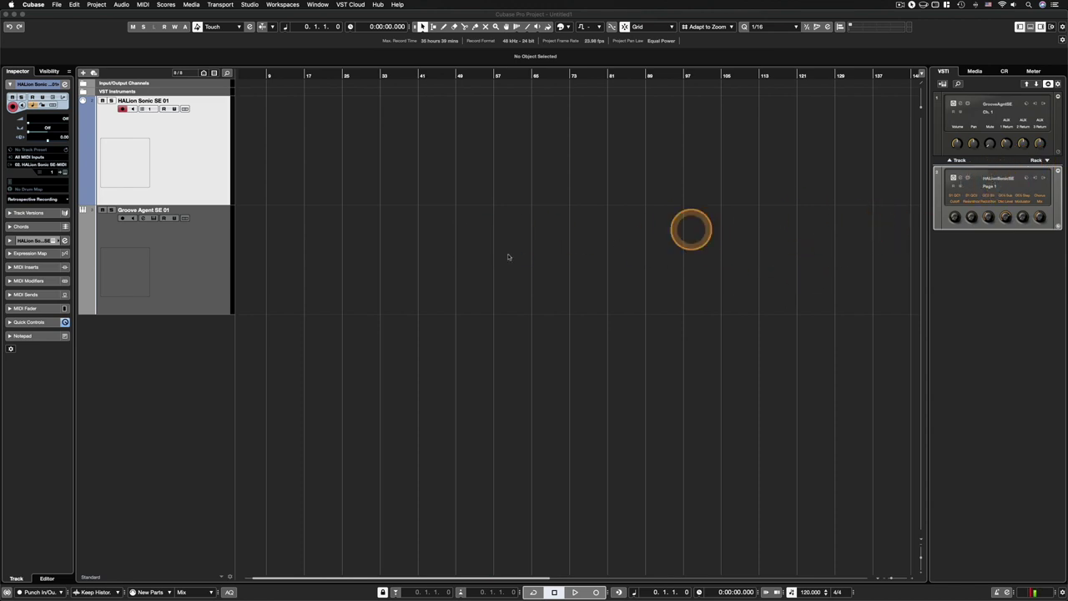
pyautogui.click(205, 174)
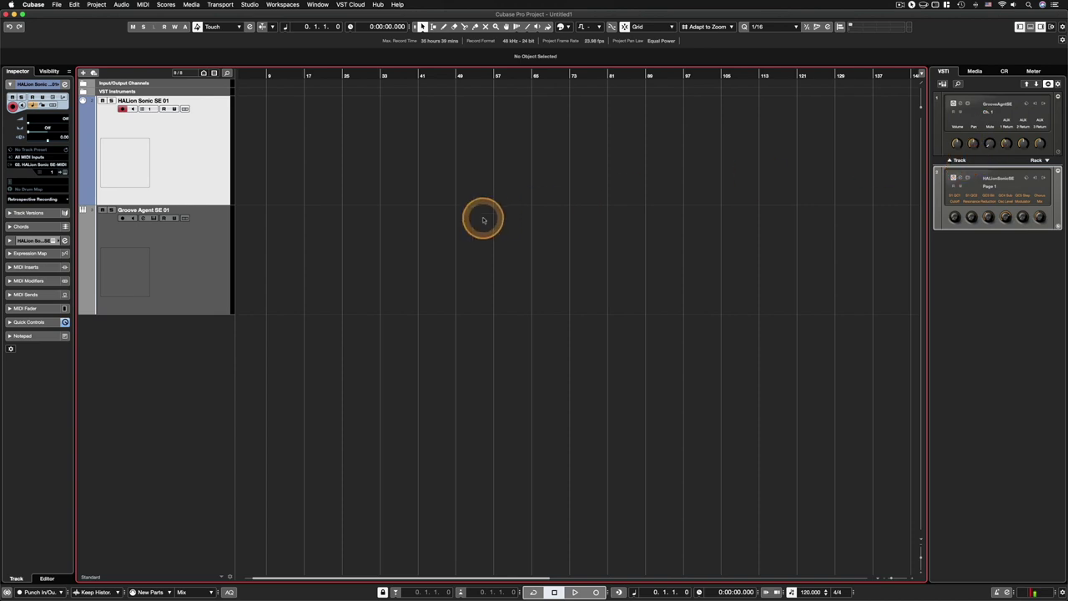
pyautogui.rightClick(215, 343)
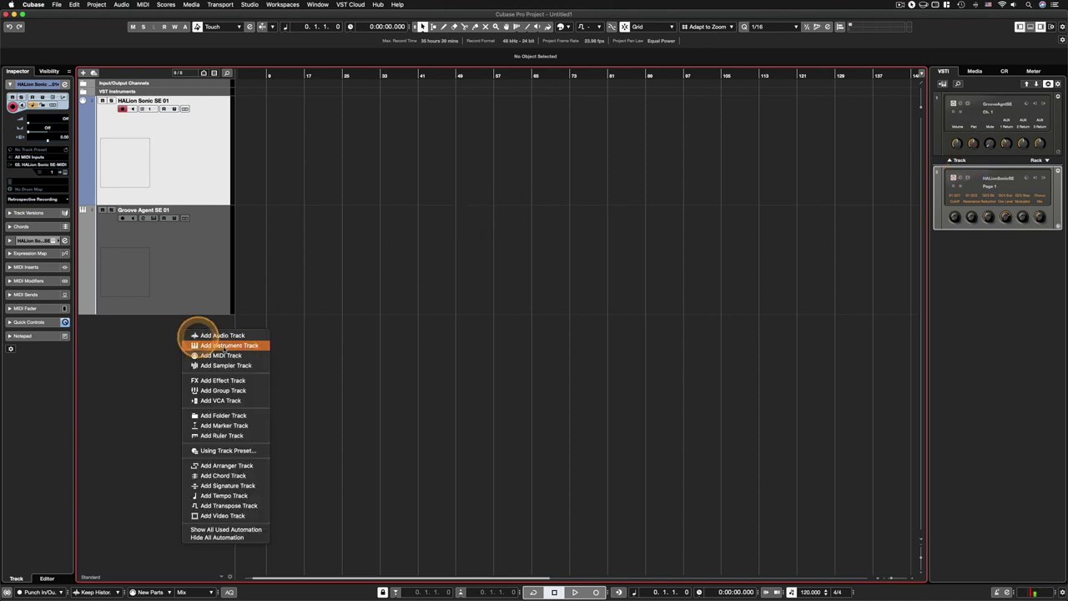
pyautogui.click(162, 345)
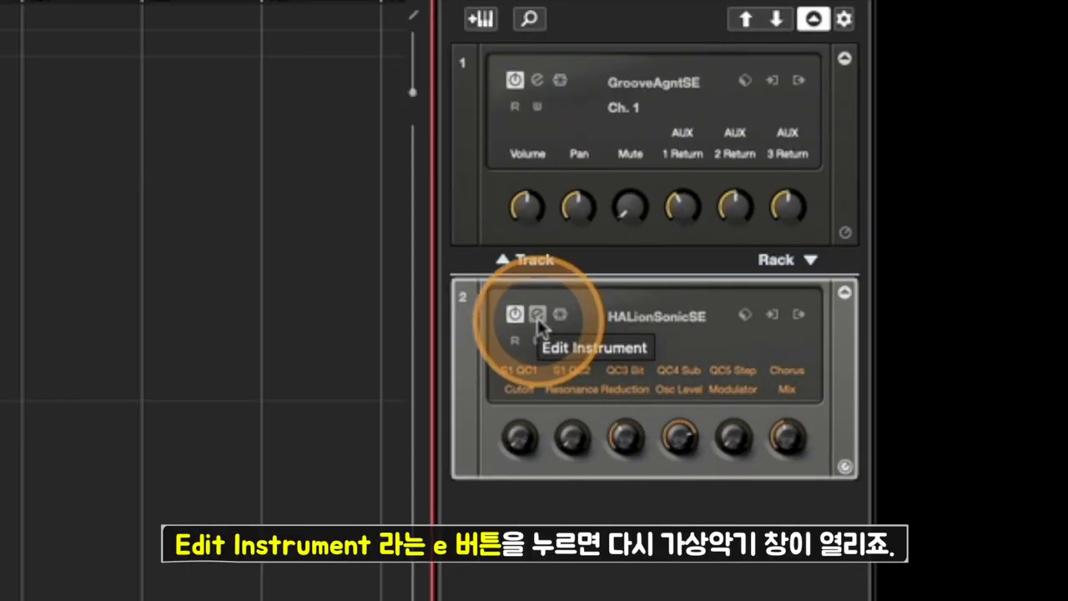
# Step: Show and hide the HALion Sonic SE and Groove Agent SE editors from the instrument rack
pyautogui.click(536, 317)
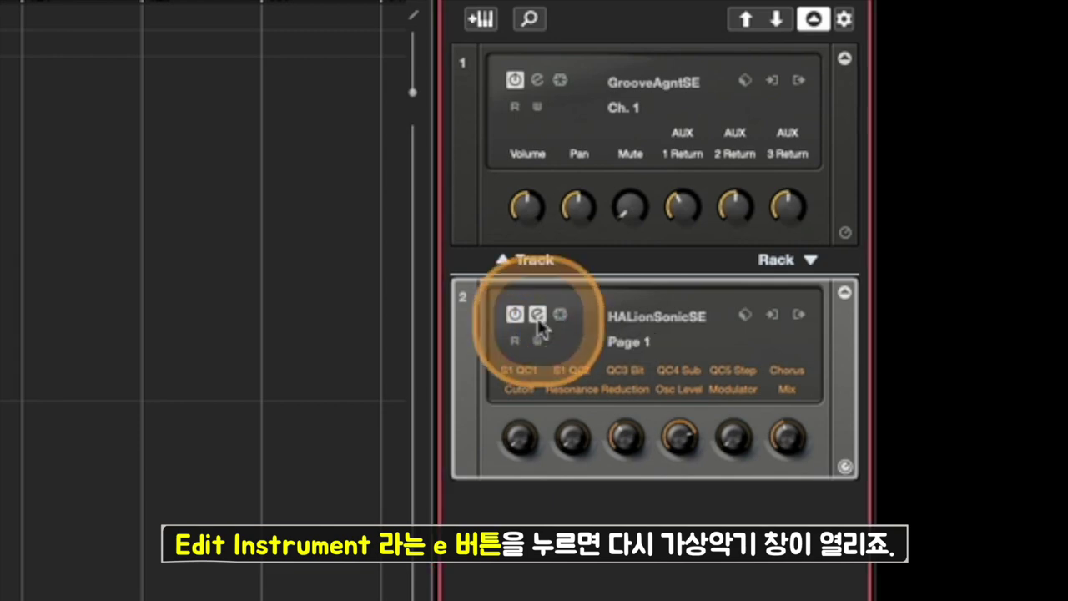
pyautogui.click(537, 317)
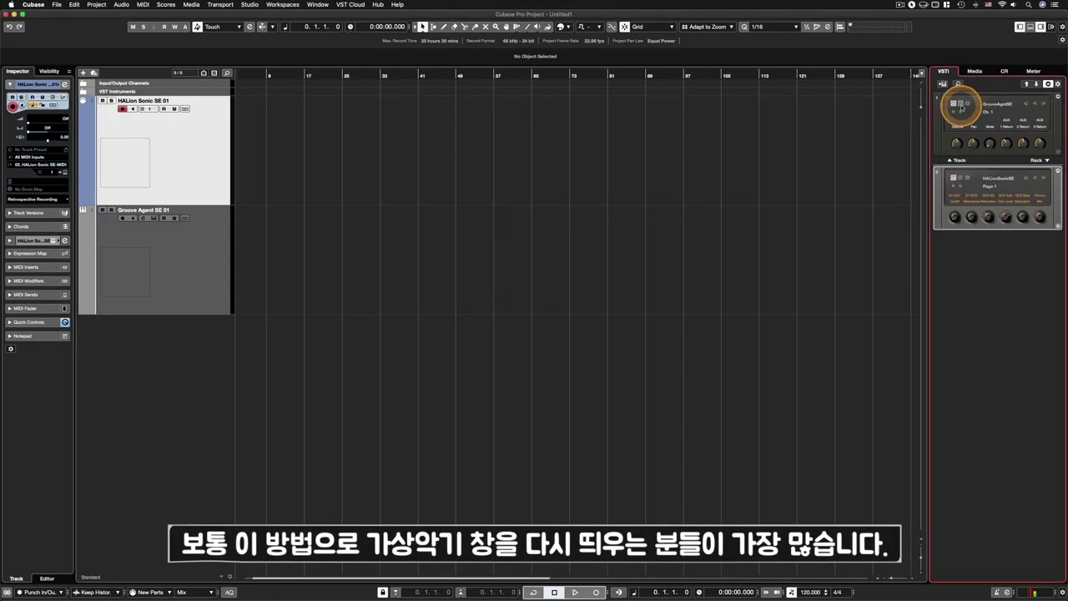
pyautogui.click(956, 105)
pyautogui.click(962, 105)
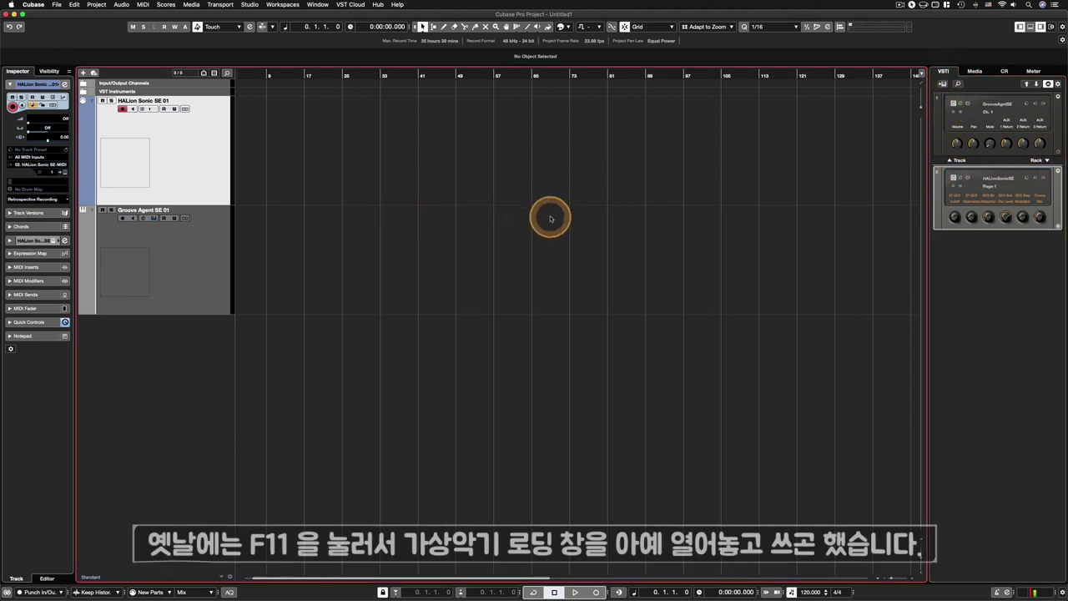
# Step: Open the separate VST Instruments window, show and hide HALion Sonic SE's editor from it, and close the window
pyautogui.press('F11')
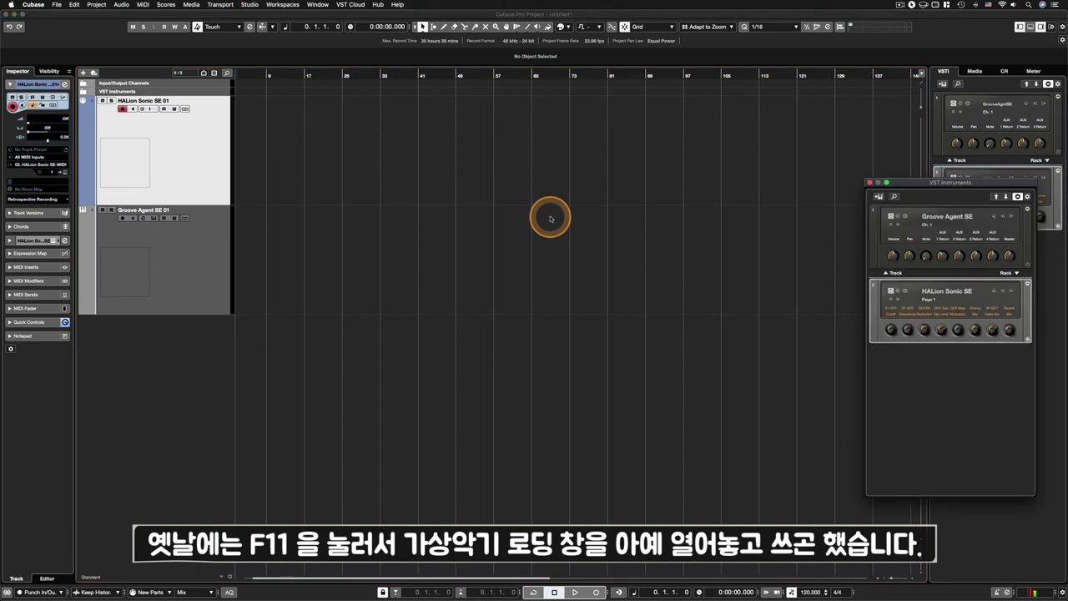
pyautogui.moveTo(950, 182); pyautogui.dragTo(544, 156)
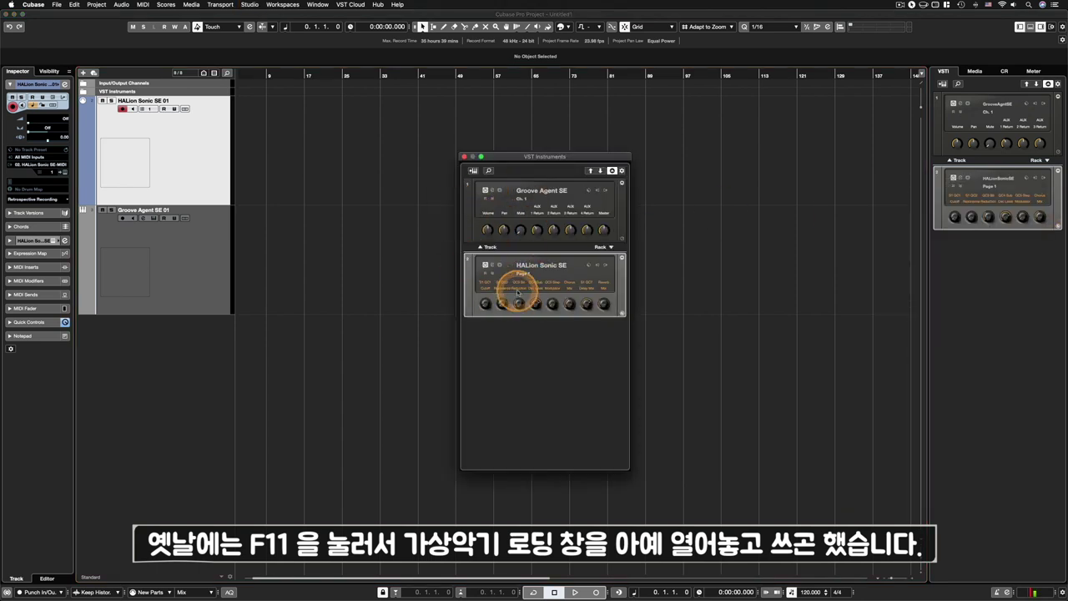
pyautogui.click(491, 264)
pyautogui.click(491, 264)
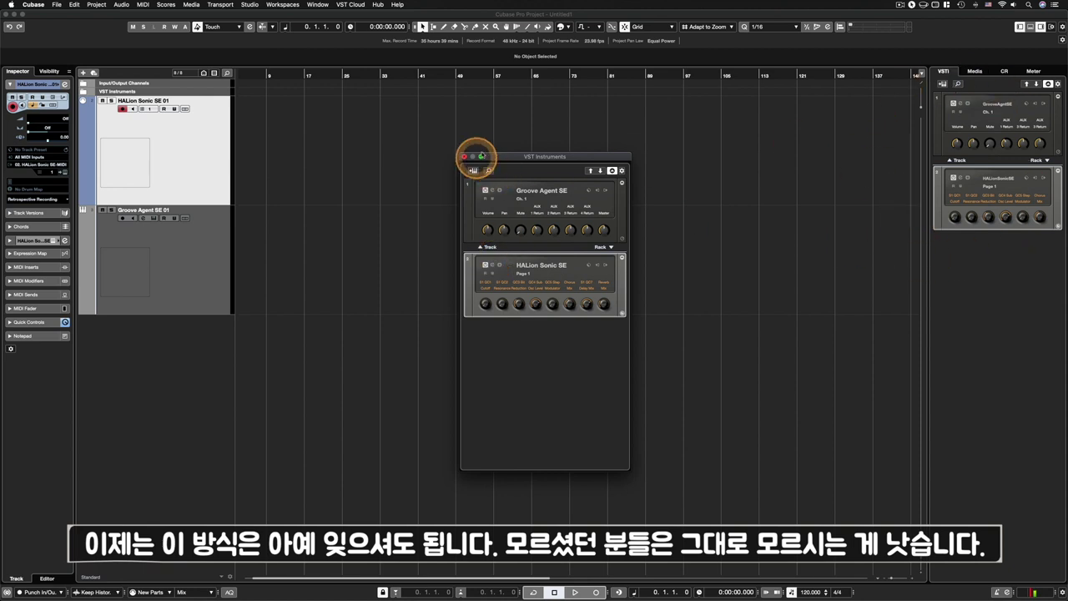
pyautogui.moveTo(498, 157); pyautogui.dragTo(495, 132)
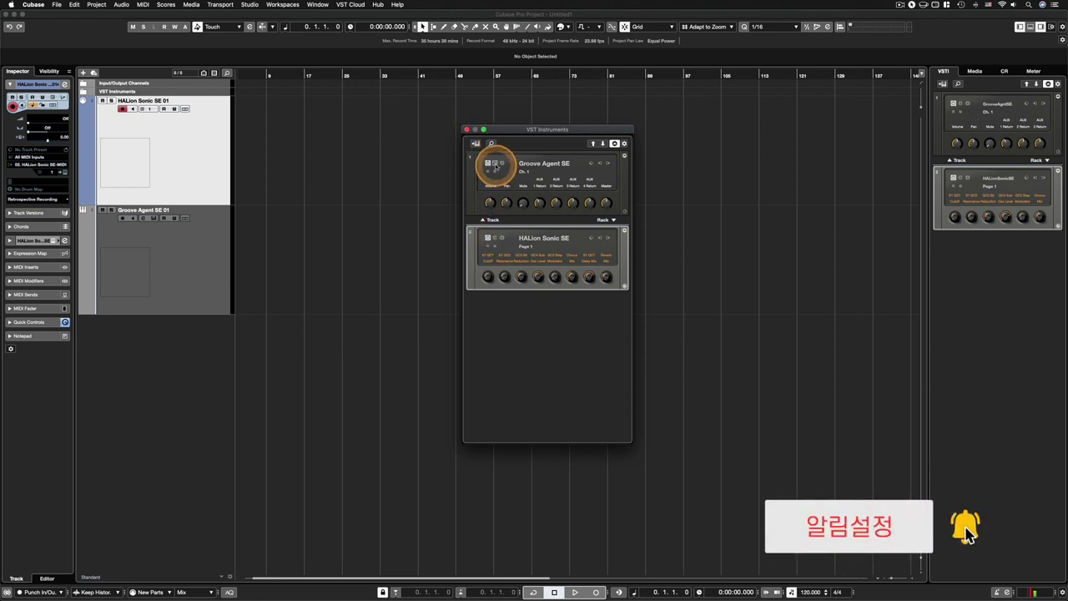
pyautogui.click(468, 130)
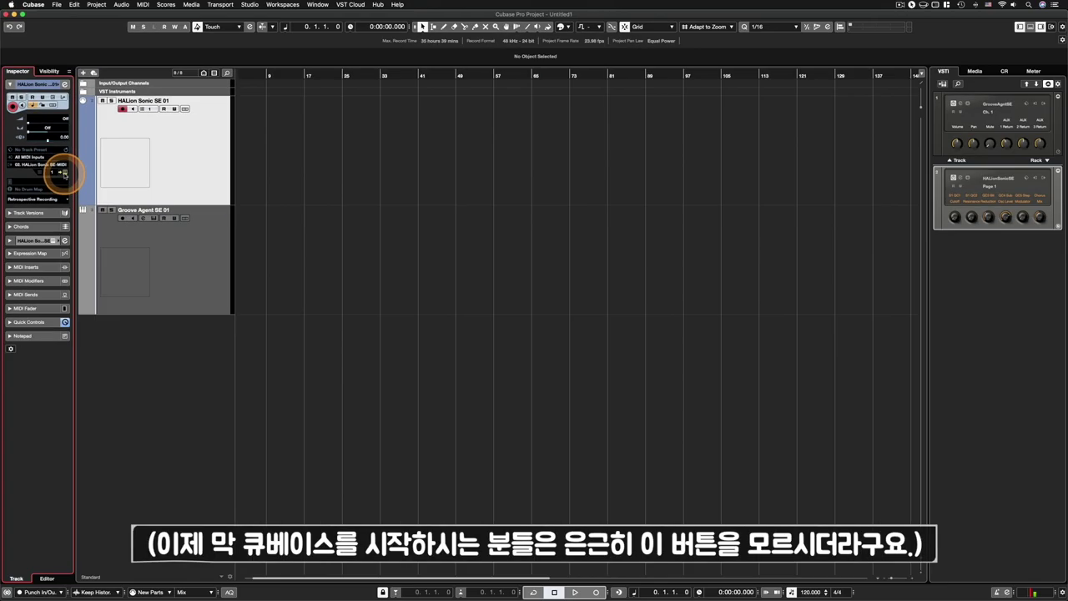
# Step: Show and hide the instrument editors of the HALion Sonic SE 01 and Groove Agent SE 01 tracks from their track settings
pyautogui.click(346, 226)
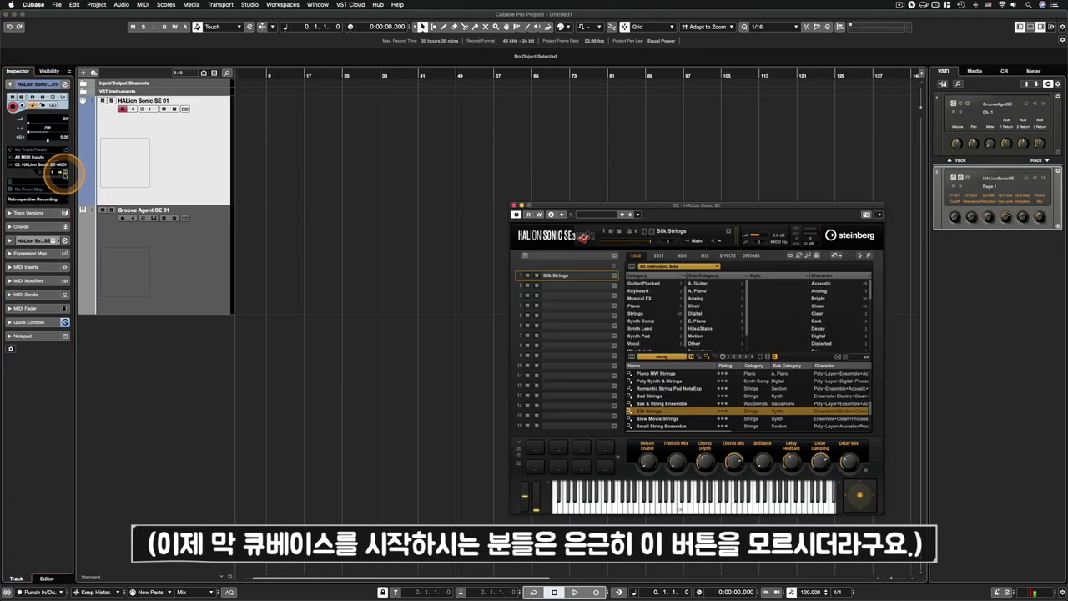
pyautogui.click(345, 227)
pyautogui.click(195, 267)
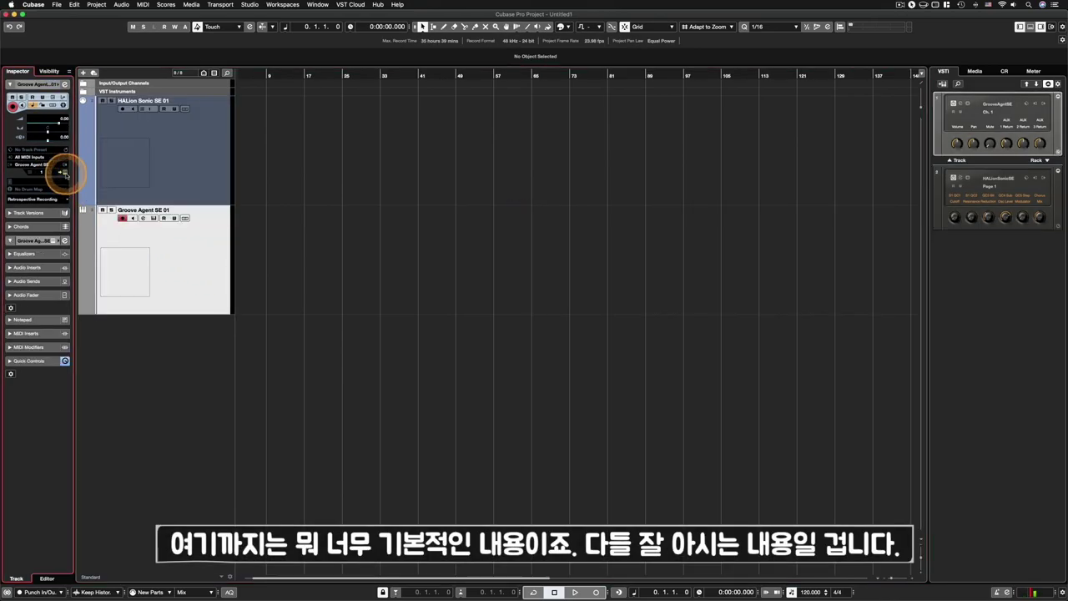
pyautogui.click(65, 172)
pyautogui.click(64, 172)
pyautogui.click(186, 156)
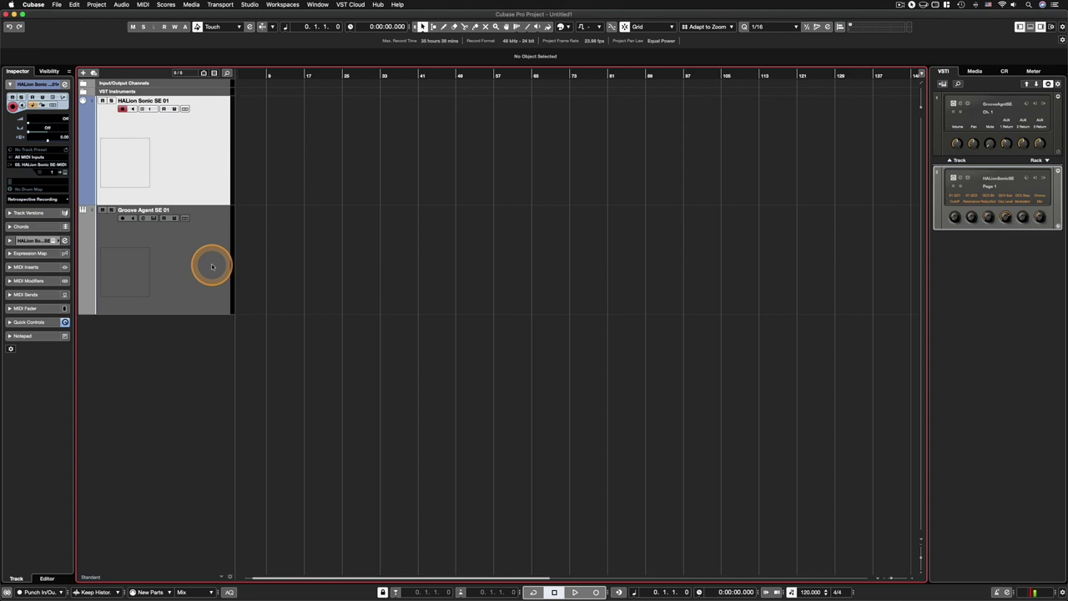
# Step: Open the Key Commands dialog, make its window smaller, and collapse the Devices (Studio) command folder
pyautogui.click(74, 5)
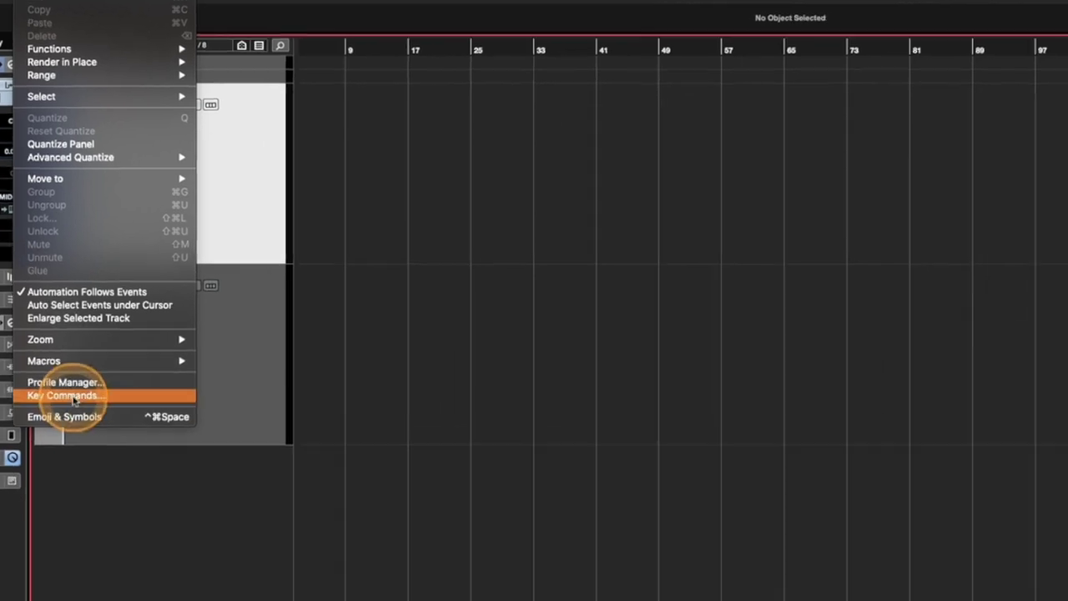
pyautogui.click(177, 497)
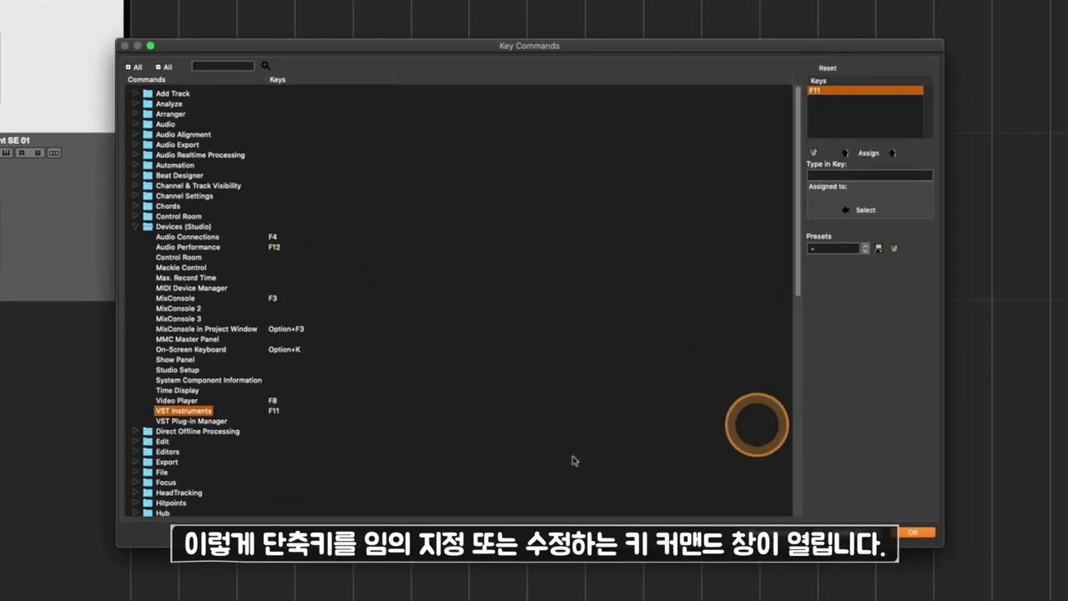
pyautogui.moveTo(941, 543); pyautogui.dragTo(875, 522)
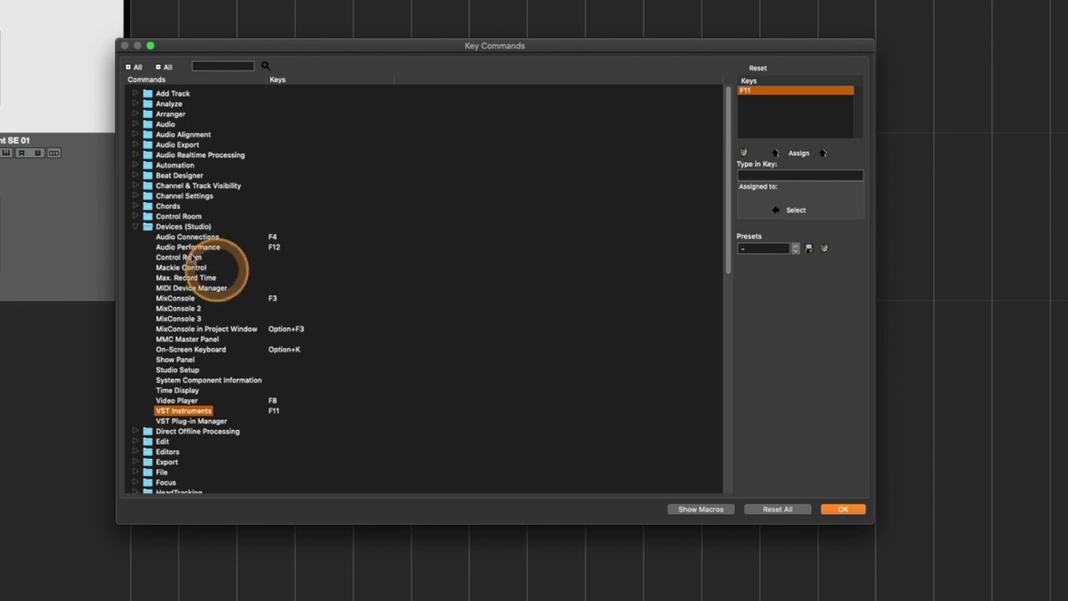
pyautogui.click(138, 227)
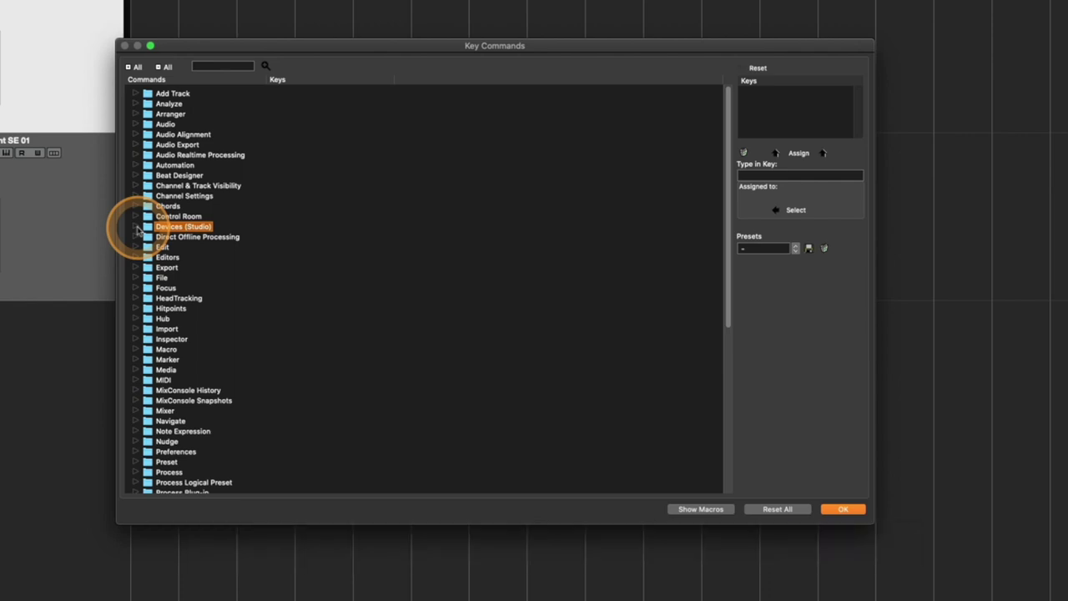
# Step: Search the key commands for "vst" and continue to the Edit VST Instrument command in the Edit category, selecting it
pyautogui.click(428, 251)
pyautogui.write('vst')
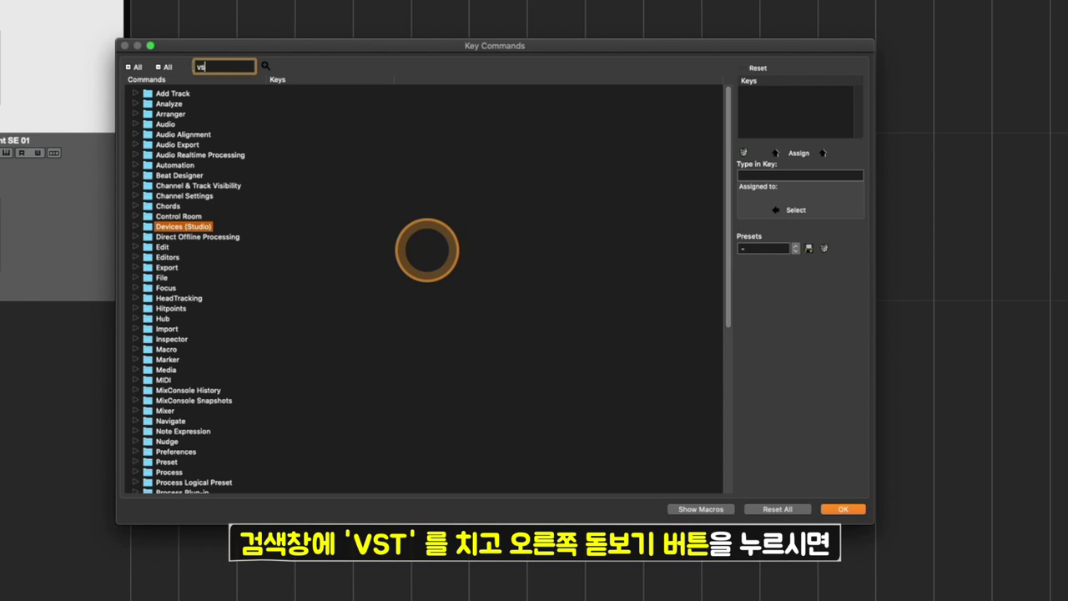
pyautogui.click(263, 69)
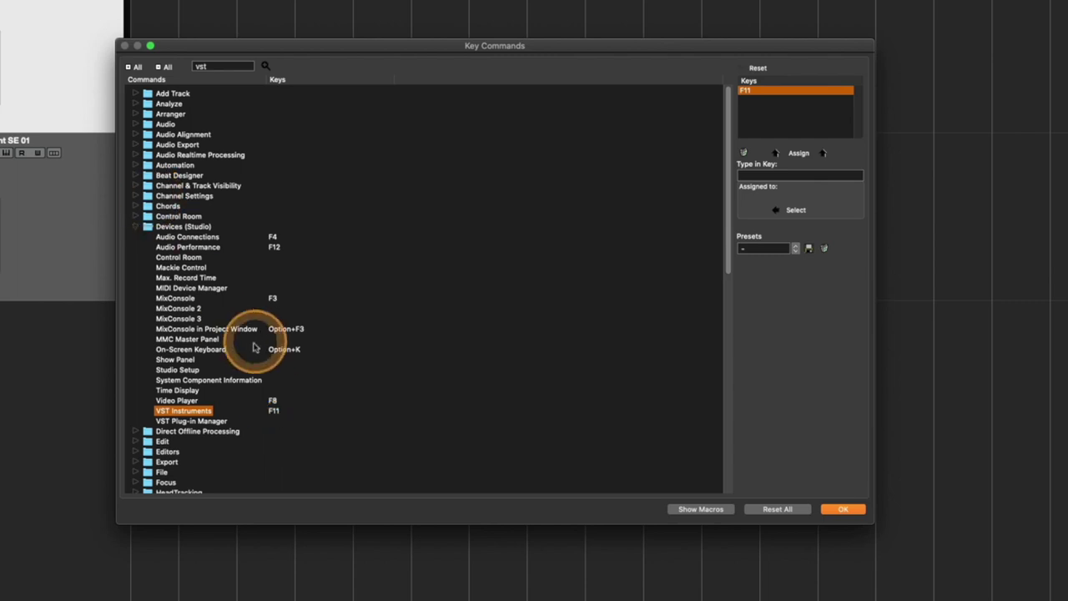
pyautogui.click(227, 77)
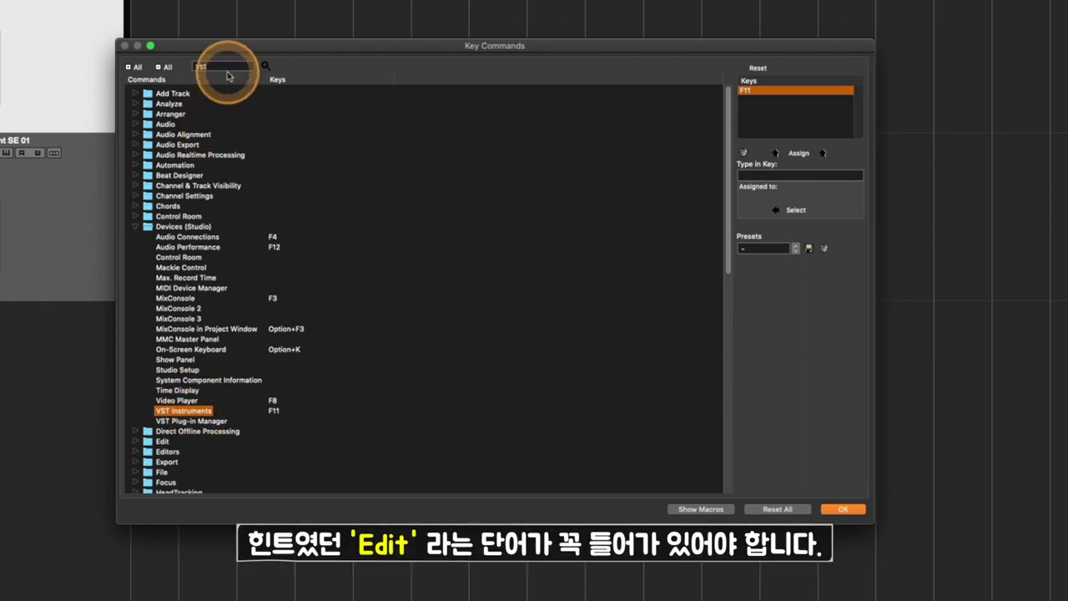
pyautogui.click(264, 66)
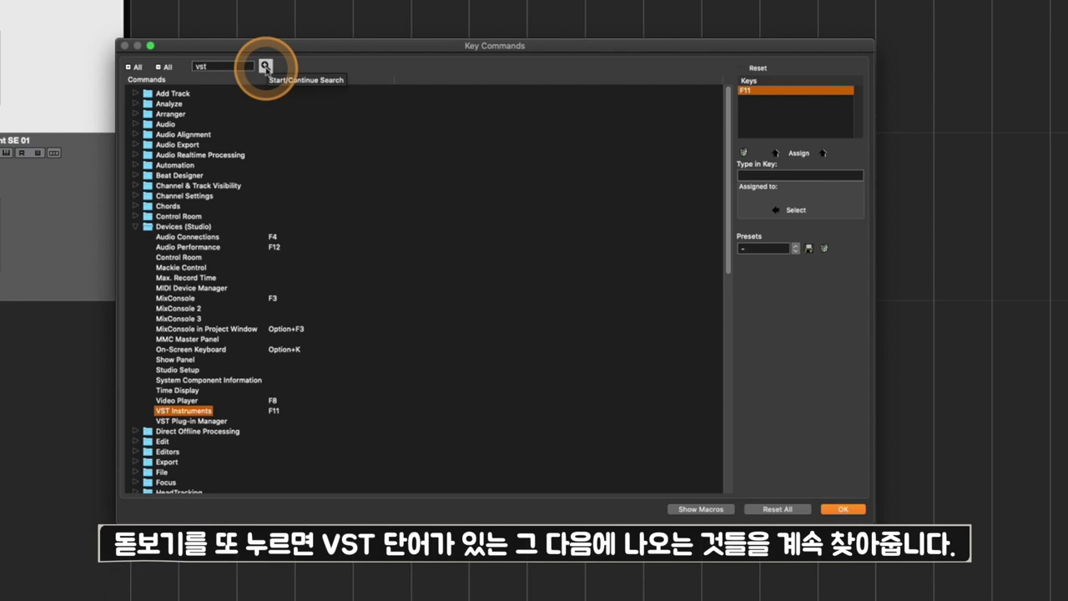
pyautogui.click(264, 66)
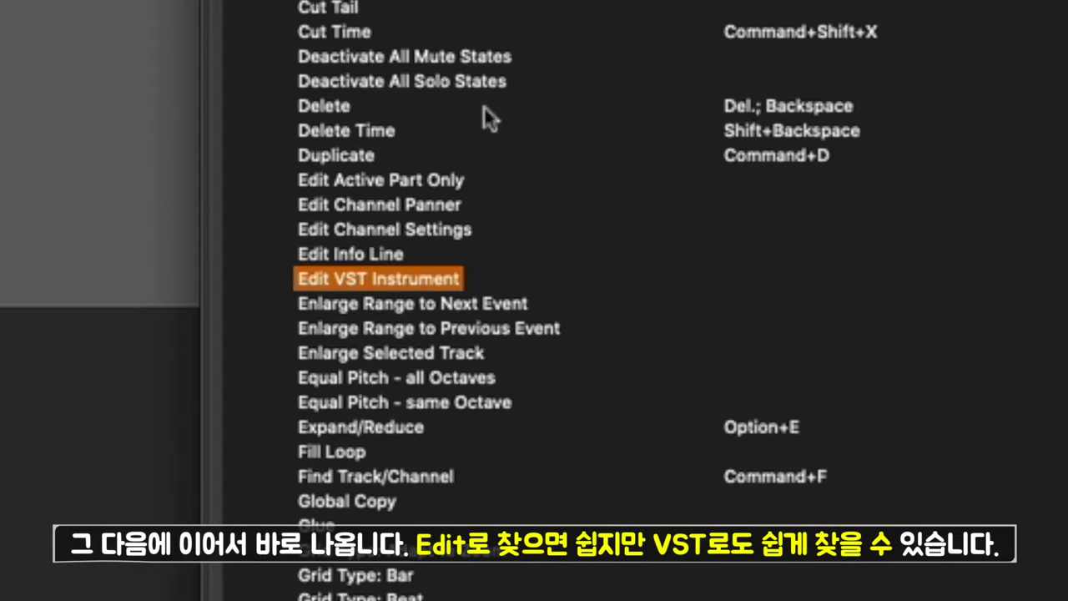
pyautogui.click(154, 290)
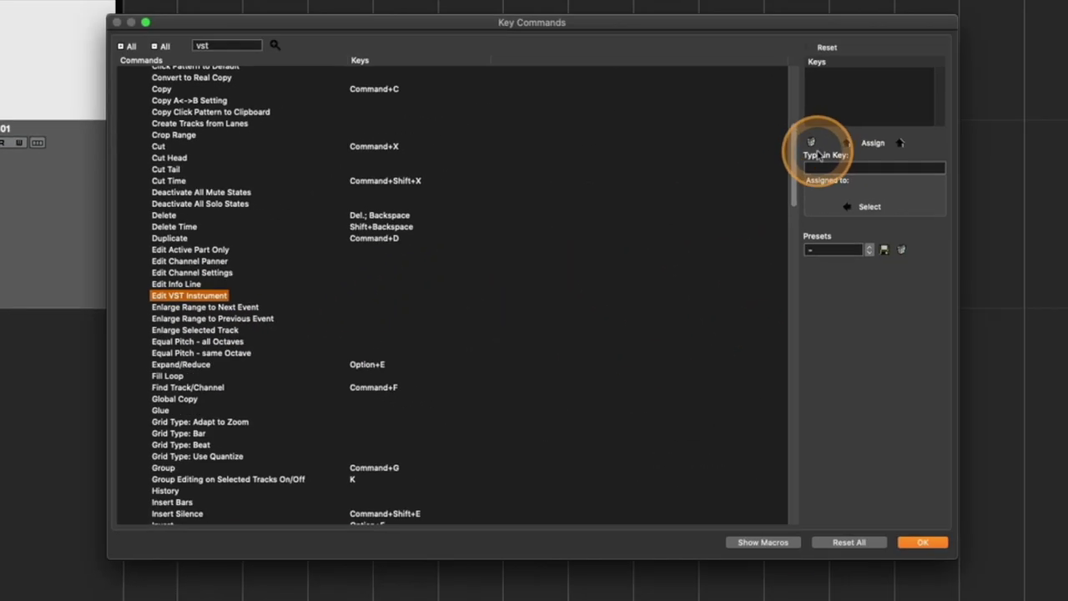
# Step: Assign V as the key command for Edit VST Instrument and confirm the dialog
pyautogui.click(879, 171)
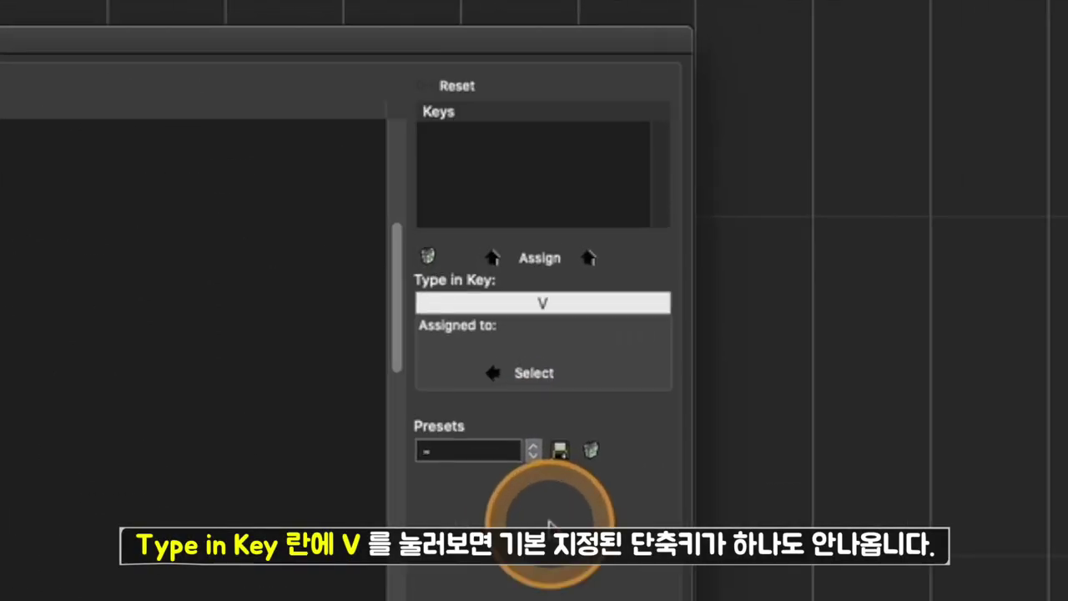
pyautogui.click(497, 369)
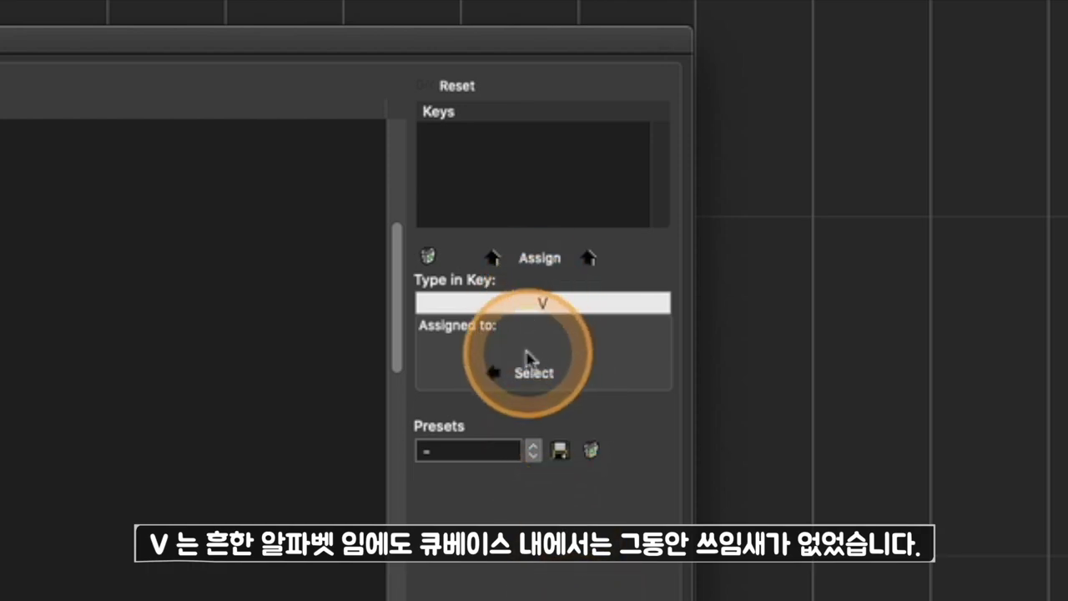
pyautogui.click(531, 259)
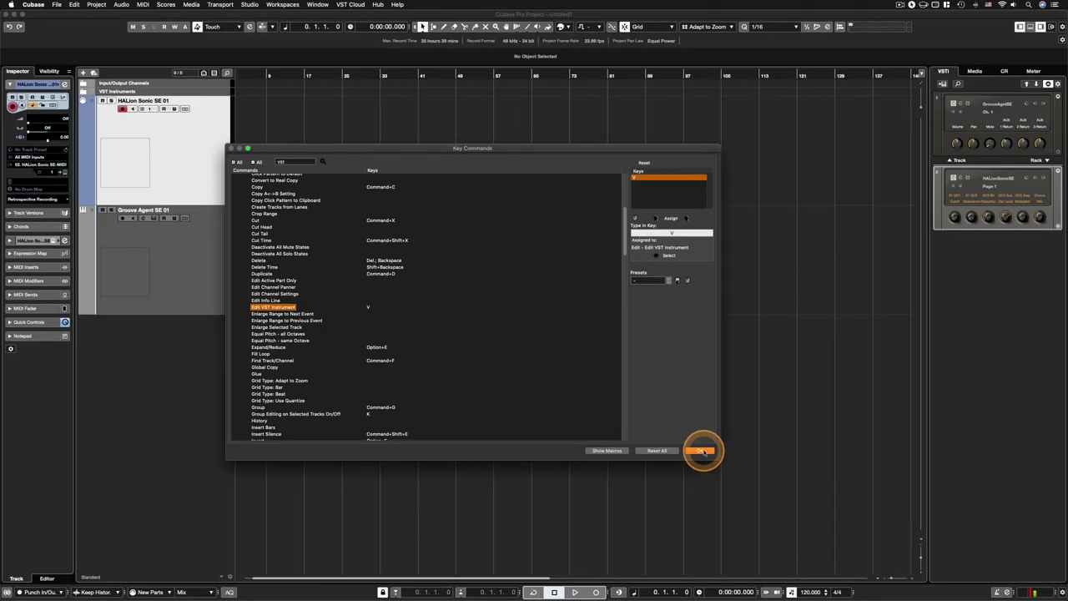
pyautogui.click(703, 451)
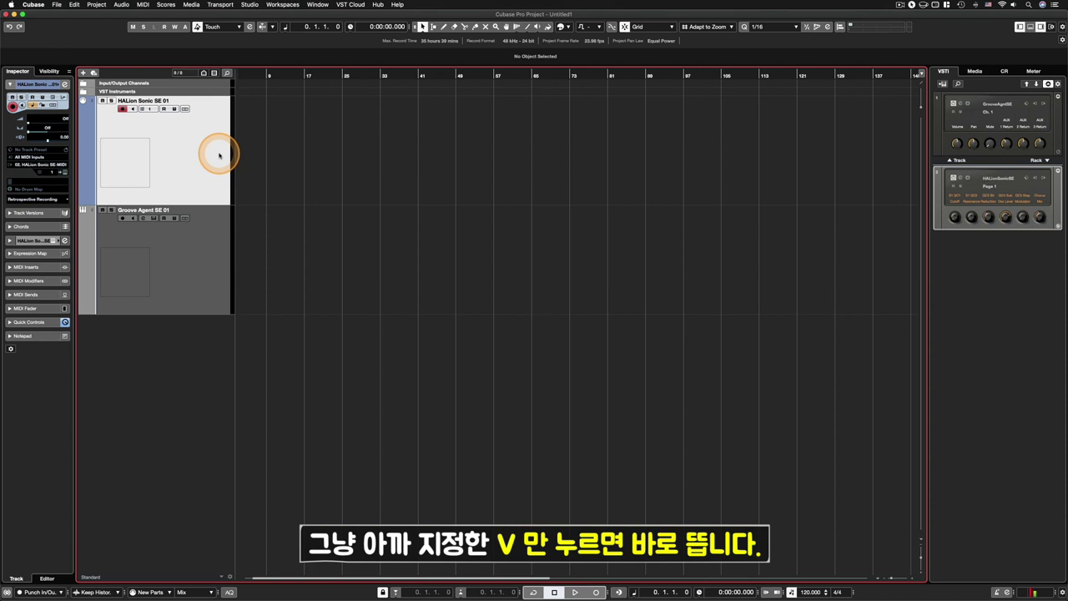
# Step: Test the assigned key command by showing and hiding the instrument editors of the HALion Sonic SE 01 and Groove Agent SE 01 tracks
pyautogui.press('v')
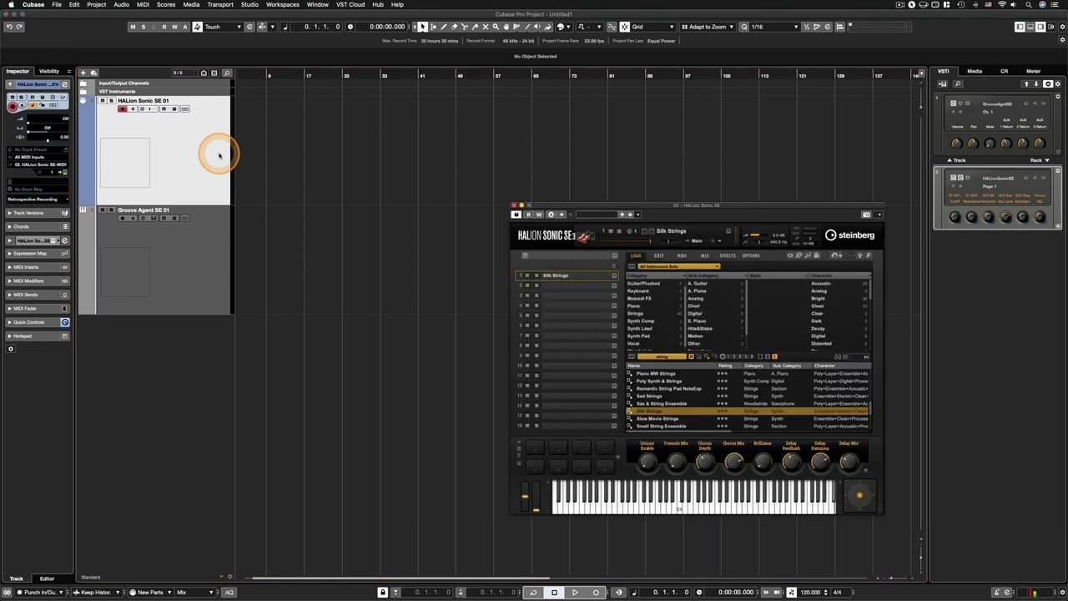
pyautogui.press('v')
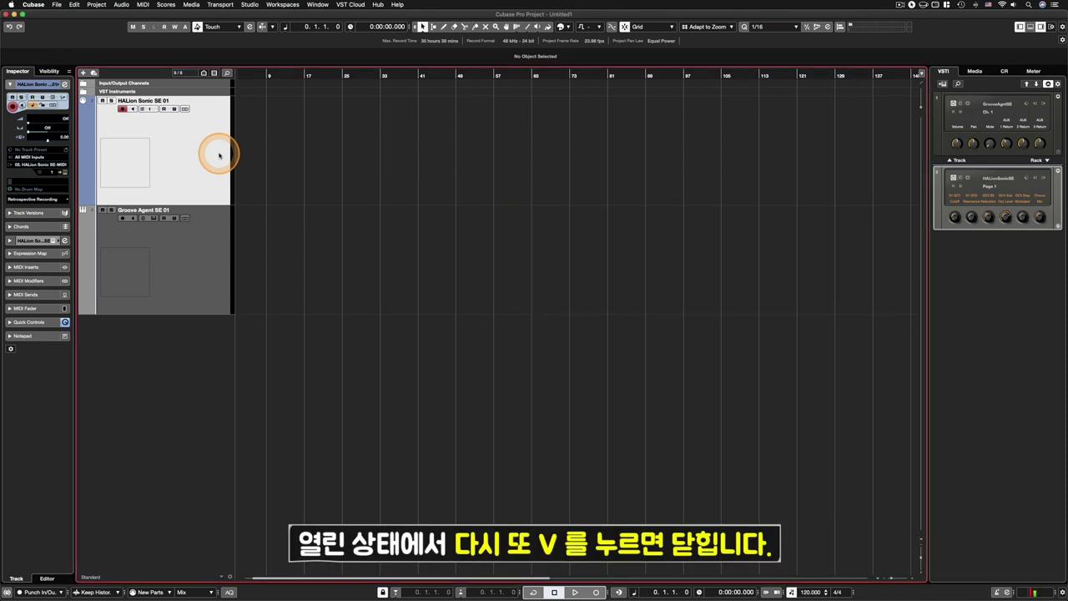
pyautogui.click(200, 239)
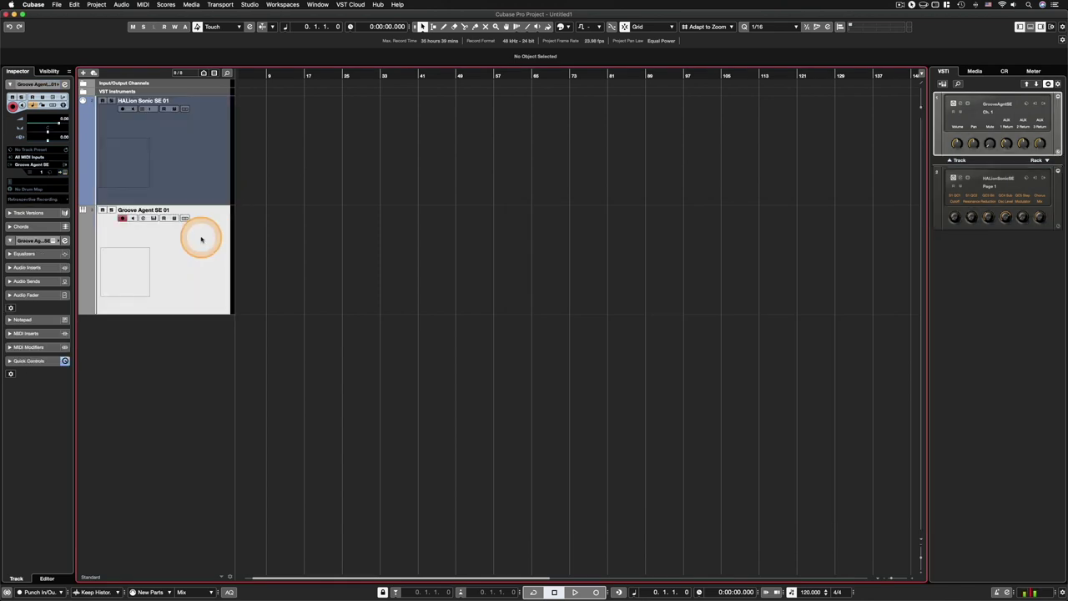
pyautogui.press('v')
pyautogui.press('v')
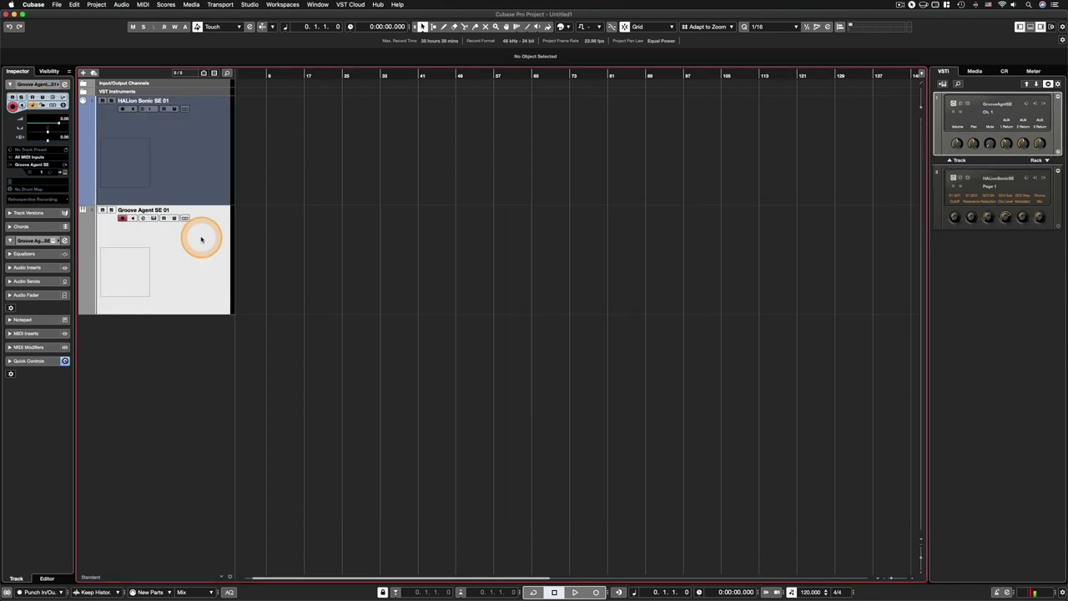
pyautogui.press('v')
pyautogui.press('v')
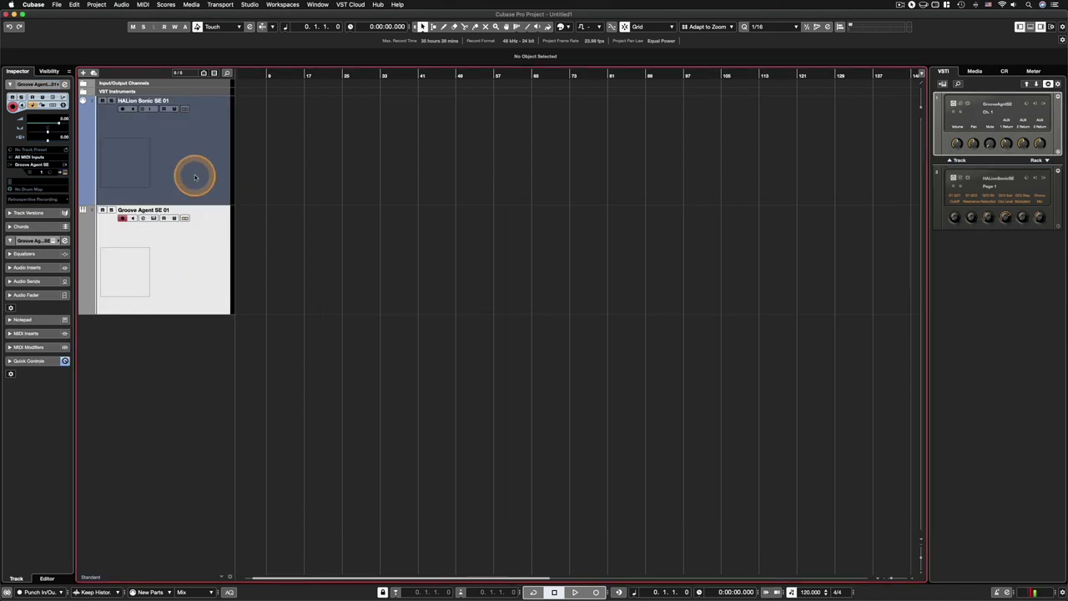
# Step: Select the HALion Sonic SE 01 track and toggle its instrument editor repeatedly with the assigned key command
pyautogui.click(195, 177)
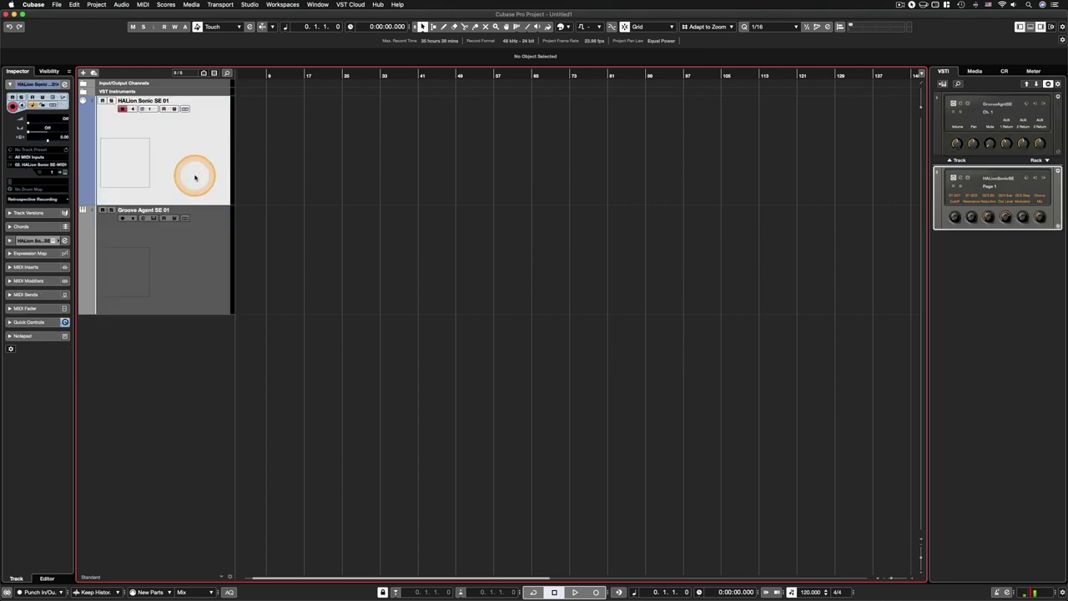
pyautogui.press('v')
pyautogui.press('v')
pyautogui.press('v')
pyautogui.press('v')
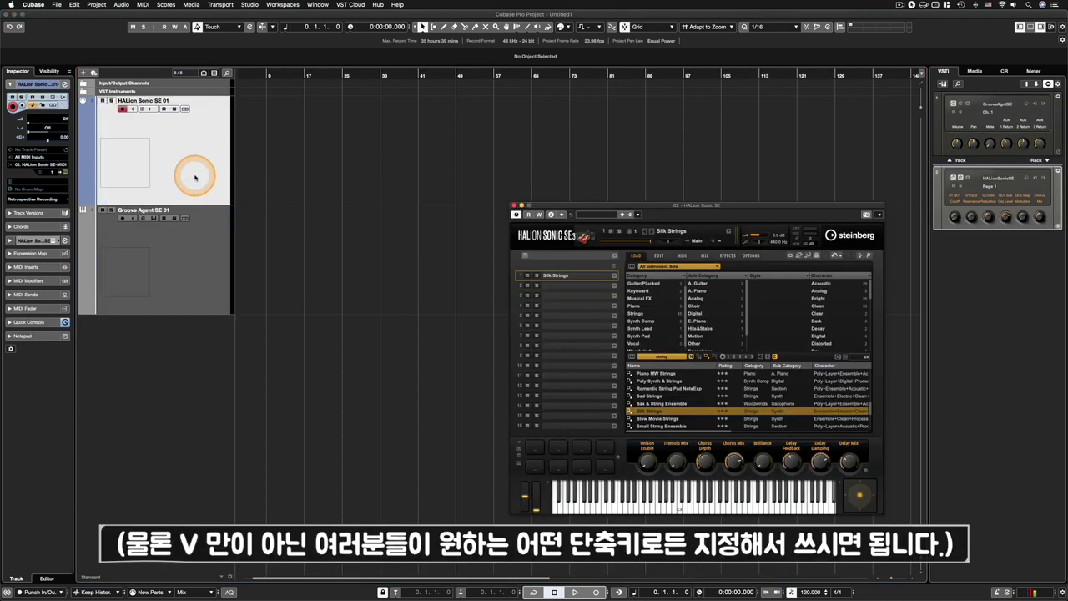